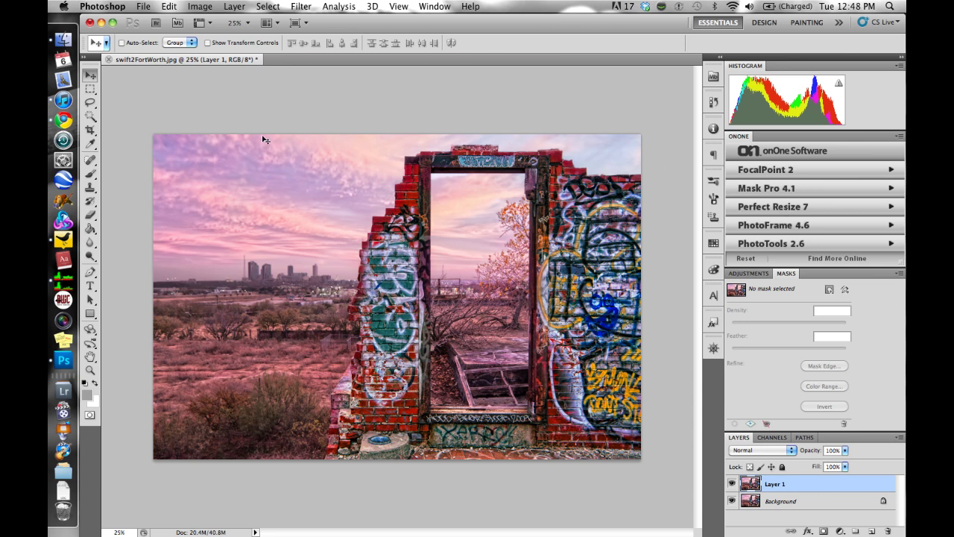
Step: Check the photo's current Image Size without changes, then launch Perfect Resize 7 on swift2FortWorth.jpg
{"action": "left_click", "coordinate": [200, 7]}
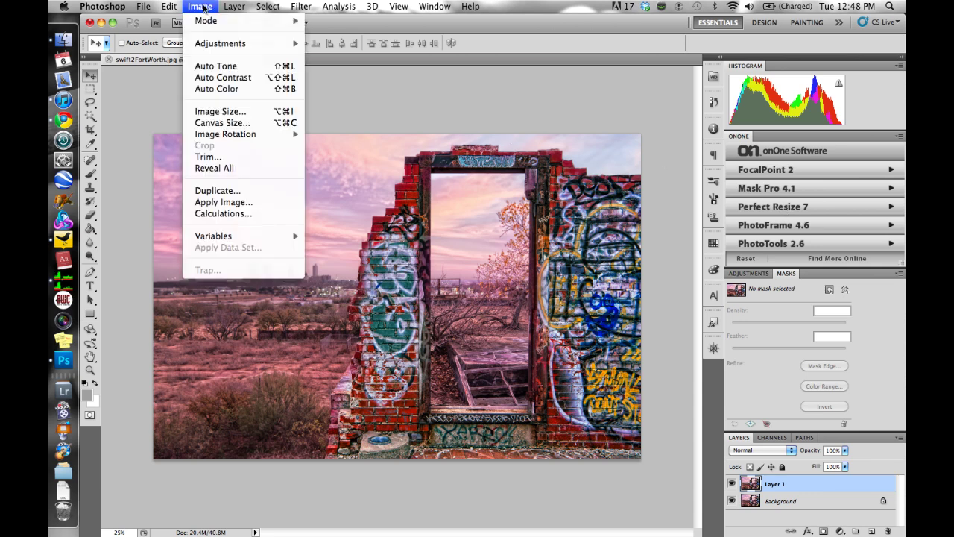
{"action": "left_click", "coordinate": [221, 112]}
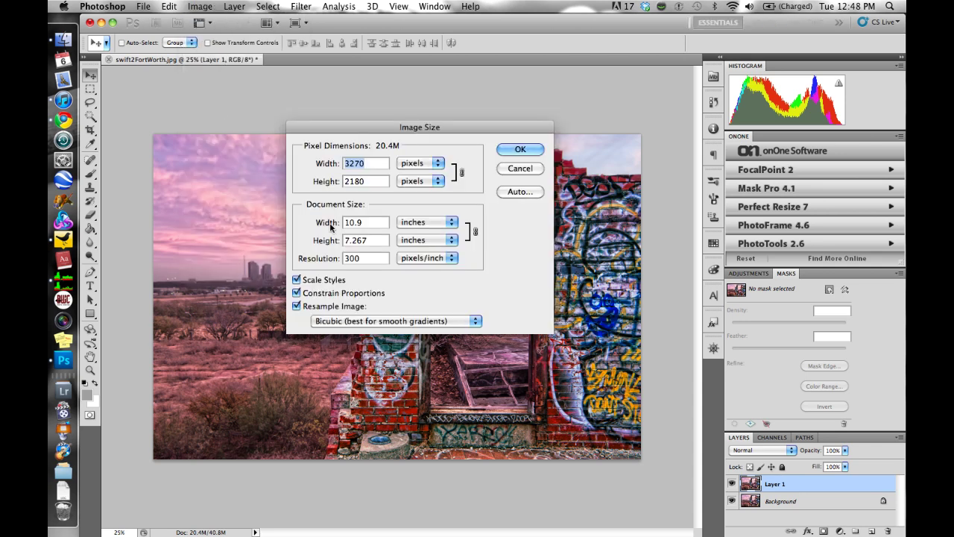
{"action": "left_click", "coordinate": [520, 168]}
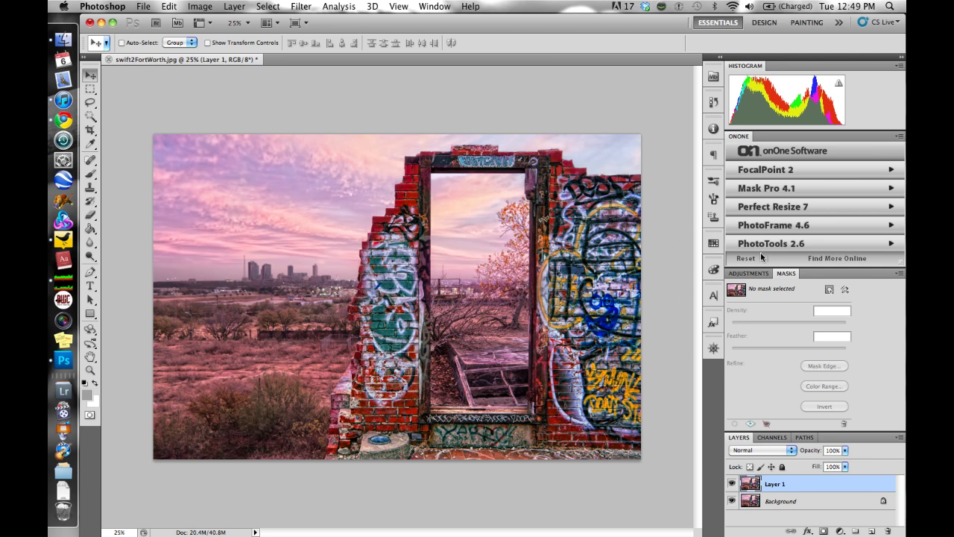
{"action": "left_click", "coordinate": [764, 209]}
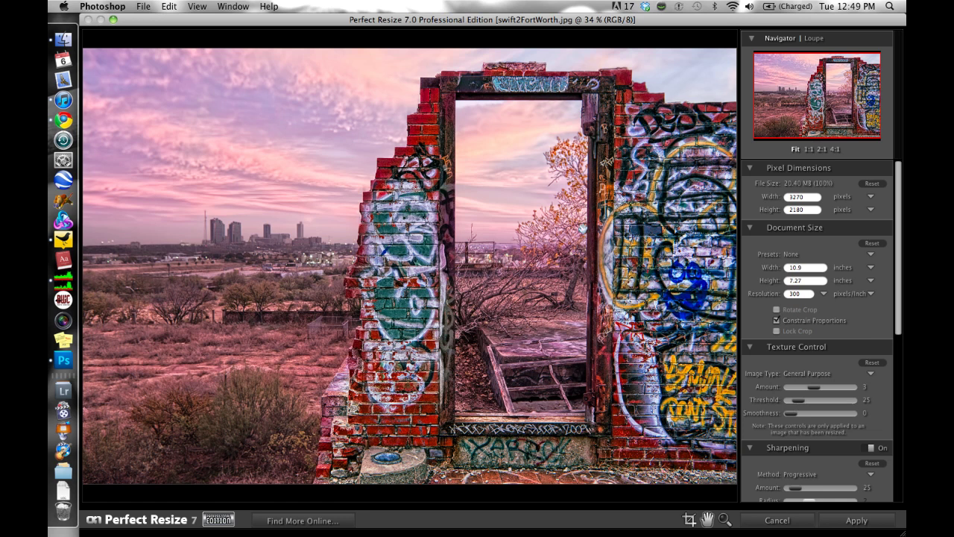
Step: Change the document width from 10.9 to 18 inches so height becomes 12 (5400 × 3600 px)
{"action": "left_click", "coordinate": [804, 271]}
{"action": "double_click", "coordinate": [803, 271]}
{"action": "type", "text": "18"}
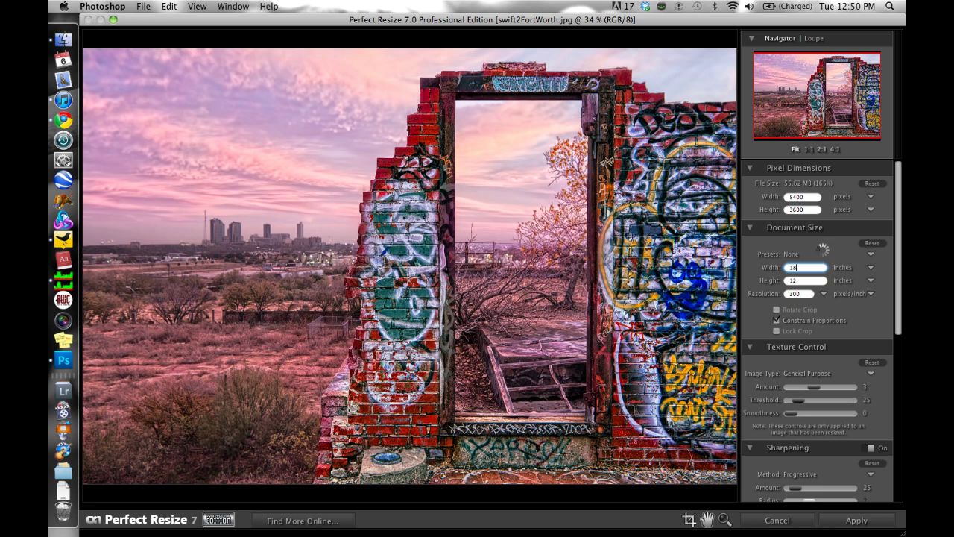
{"action": "key", "text": "Tab"}
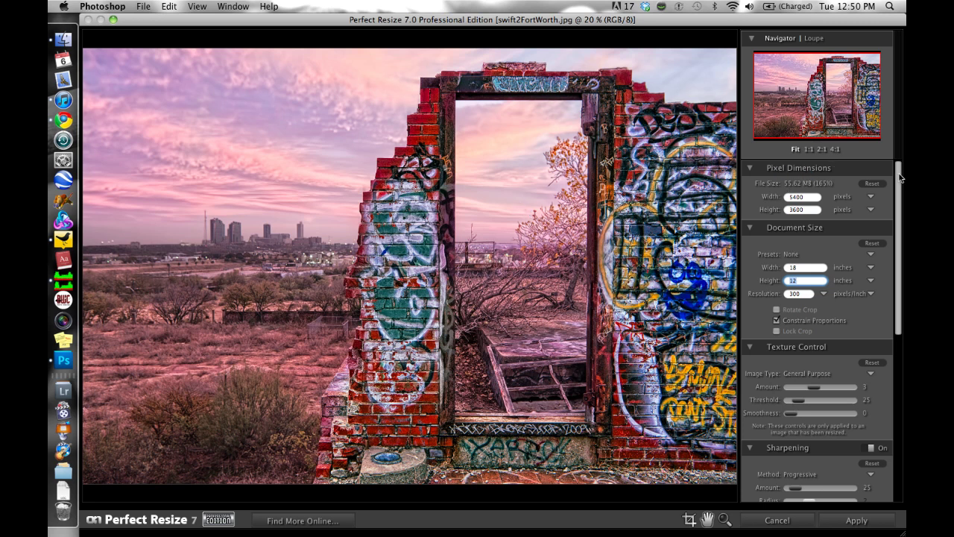
Step: Review the Gallery Wrap settings, keeping the Reflect method with 2-inch thickness
{"action": "scroll", "coordinate": [857, 373], "scroll_direction": "down", "scroll_amount": 3}
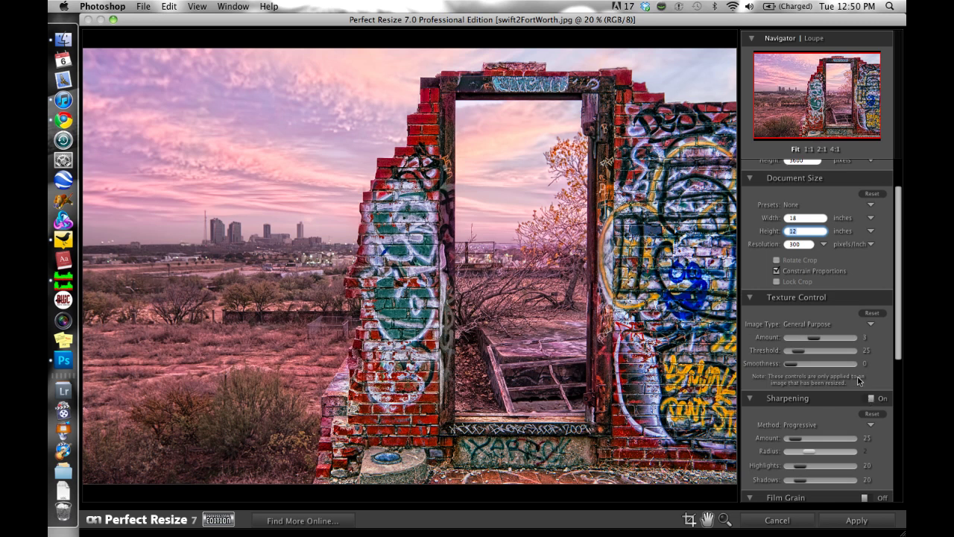
{"action": "left_click_drag", "start_coordinate": [900, 257], "coordinate": [904, 340]}
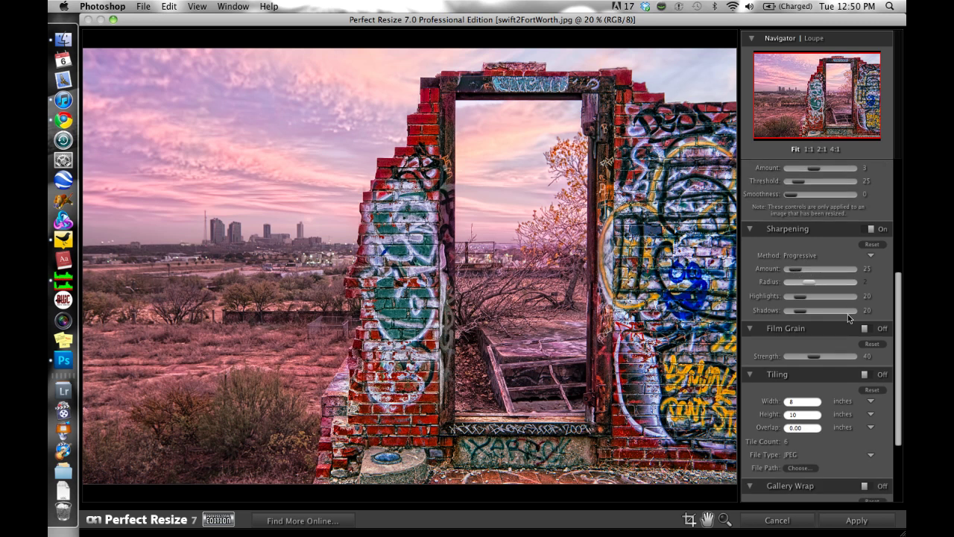
{"action": "left_click_drag", "start_coordinate": [893, 285], "coordinate": [891, 348]}
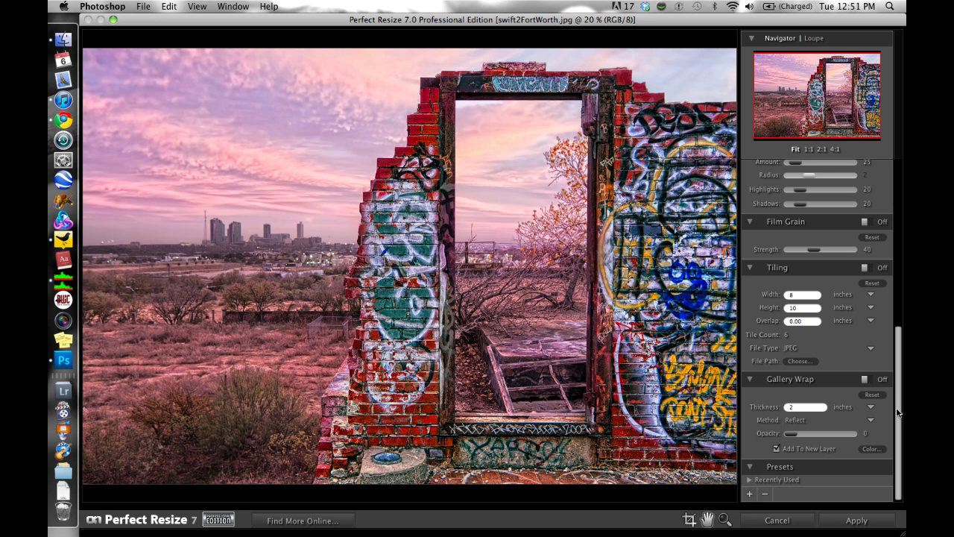
{"action": "left_click", "coordinate": [871, 421]}
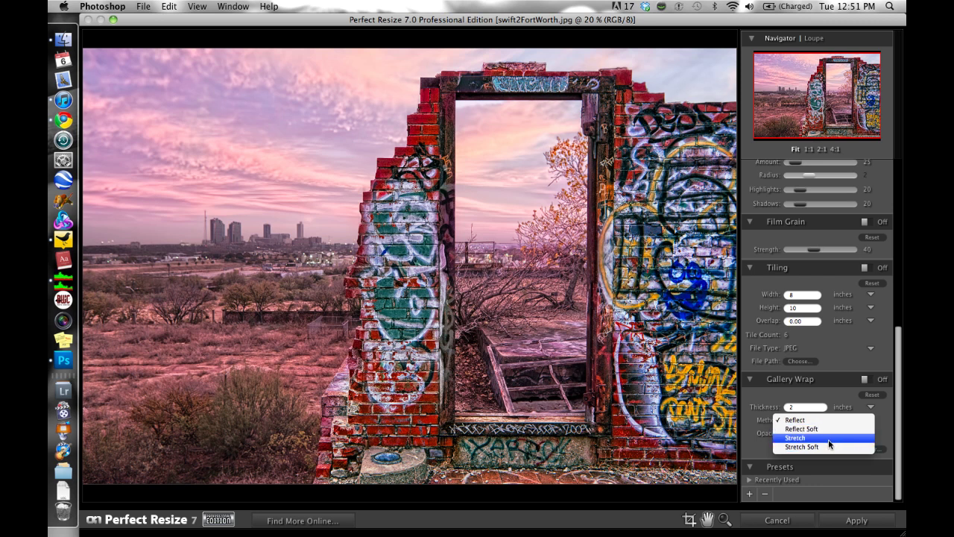
{"action": "left_click", "coordinate": [749, 432]}
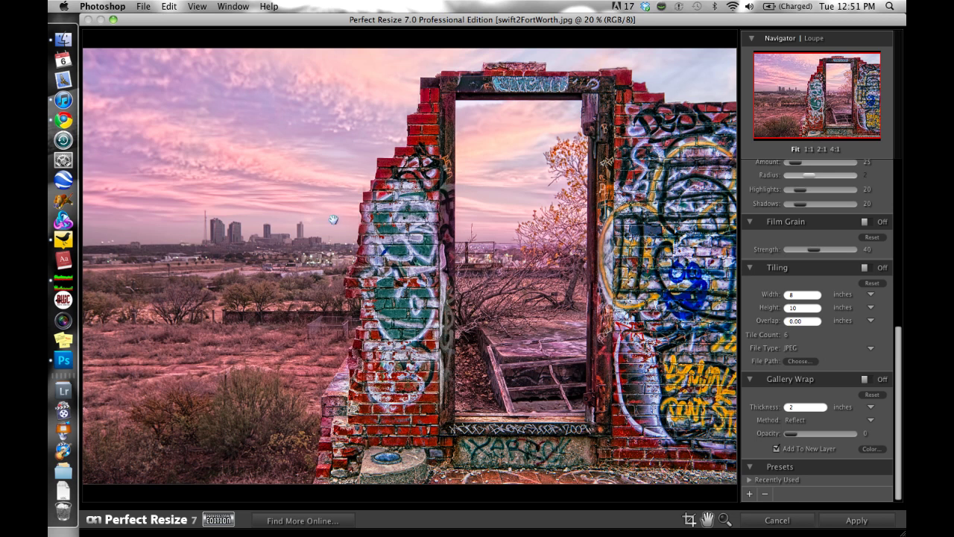
Step: Apply the enlargement so Photoshop receives the 55.6M photo on Layer 1
{"action": "left_click", "coordinate": [848, 521]}
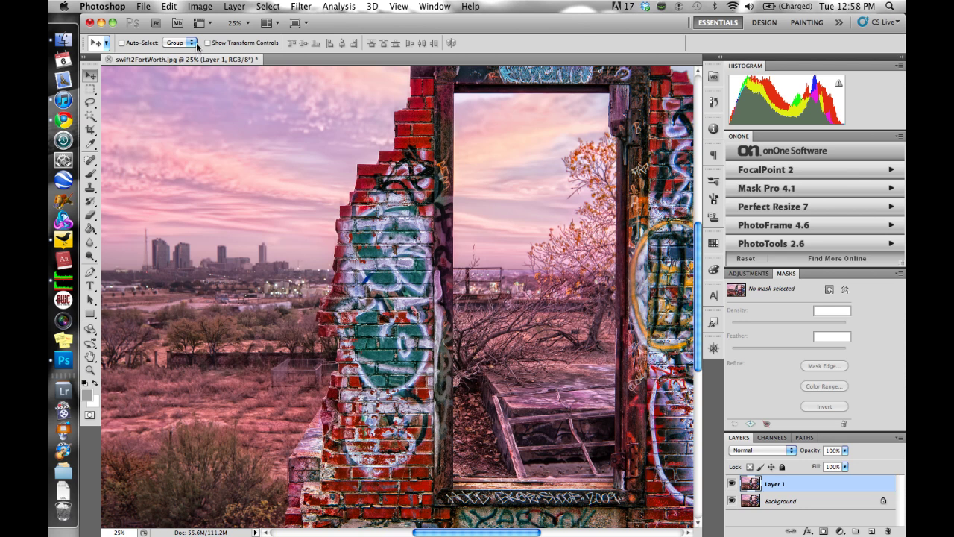
{"action": "left_click", "coordinate": [200, 8]}
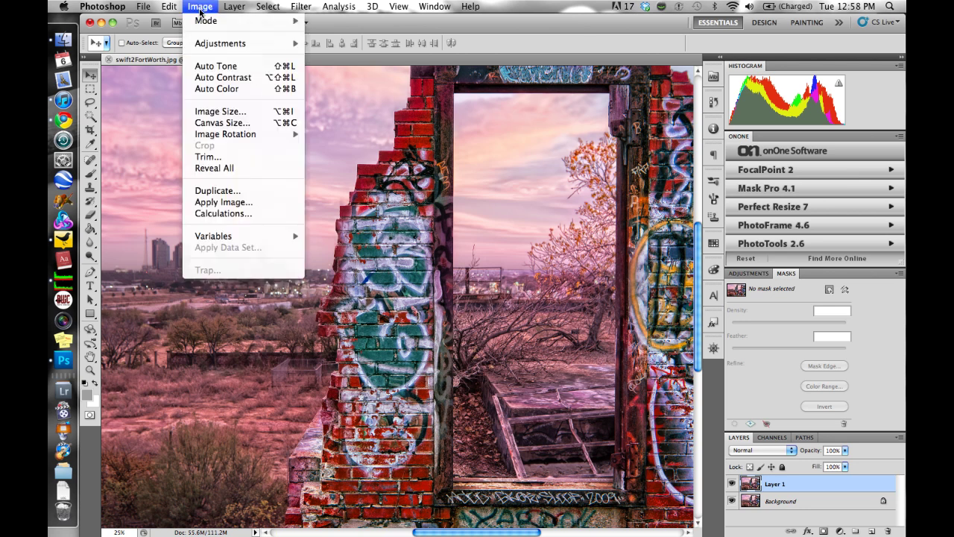
{"action": "left_click", "coordinate": [224, 111]}
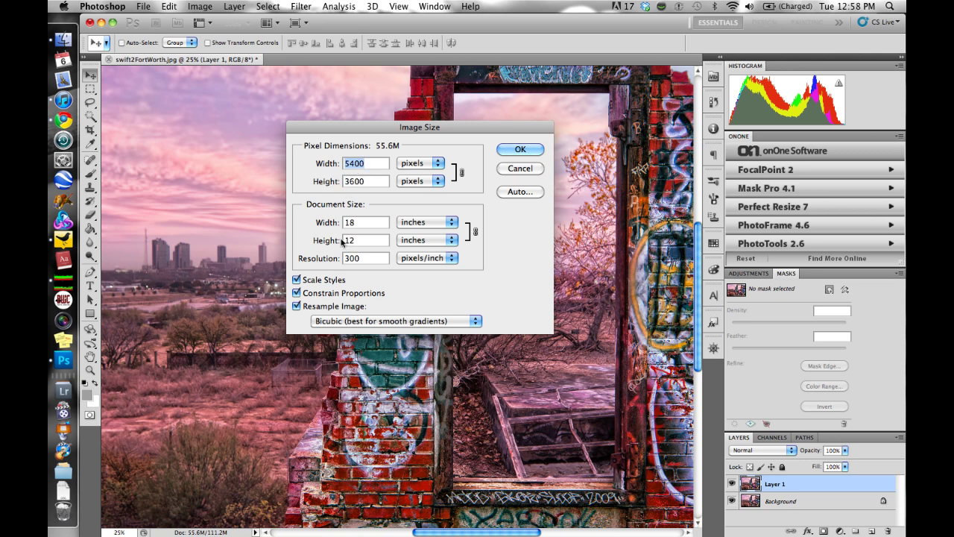
{"action": "left_click", "coordinate": [516, 168]}
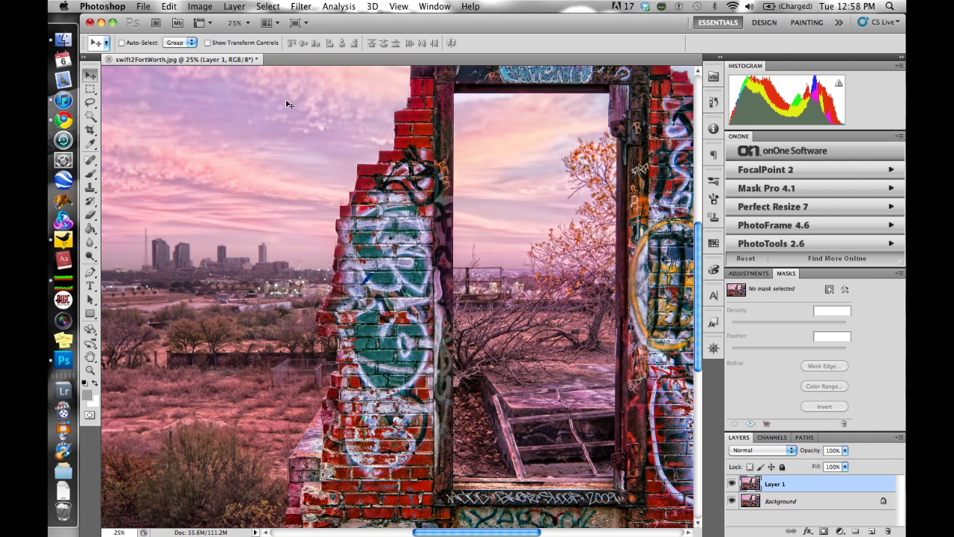
Step: Zoom to 100% and pan across the skyline, sky, fields and graffiti columns to check detail
{"action": "key", "text": "super+equal"}
{"action": "key", "text": "super+equal"}
{"action": "key", "text": "super+equal"}
{"action": "key", "text": "super+equal"}
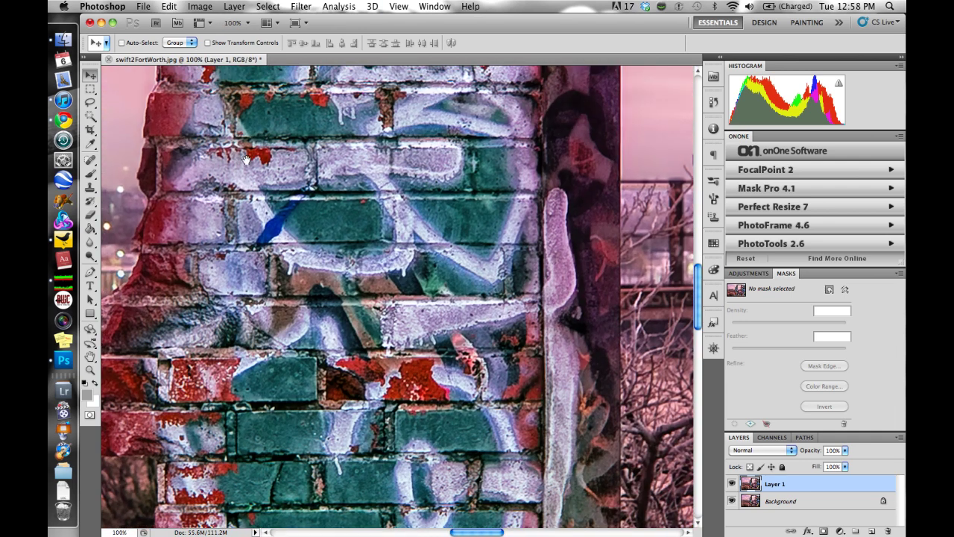
{"action": "left_click_drag", "start_coordinate": [184, 142], "coordinate": [418, 328]}
{"action": "left_click_drag", "start_coordinate": [484, 136], "coordinate": [473, 234]}
{"action": "left_click_drag", "start_coordinate": [521, 105], "coordinate": [492, 191]}
{"action": "left_click_drag", "start_coordinate": [522, 134], "coordinate": [417, 134]}
{"action": "left_click_drag", "start_coordinate": [418, 328], "coordinate": [522, 179]}
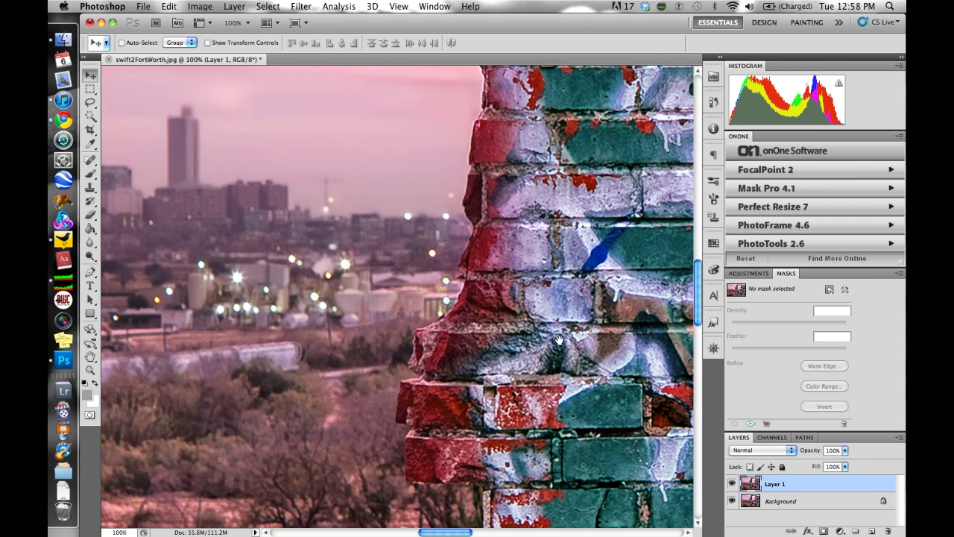
{"action": "left_click_drag", "start_coordinate": [537, 403], "coordinate": [469, 224]}
{"action": "left_click_drag", "start_coordinate": [484, 112], "coordinate": [470, 440]}
{"action": "left_click_drag", "start_coordinate": [470, 89], "coordinate": [560, 322]}
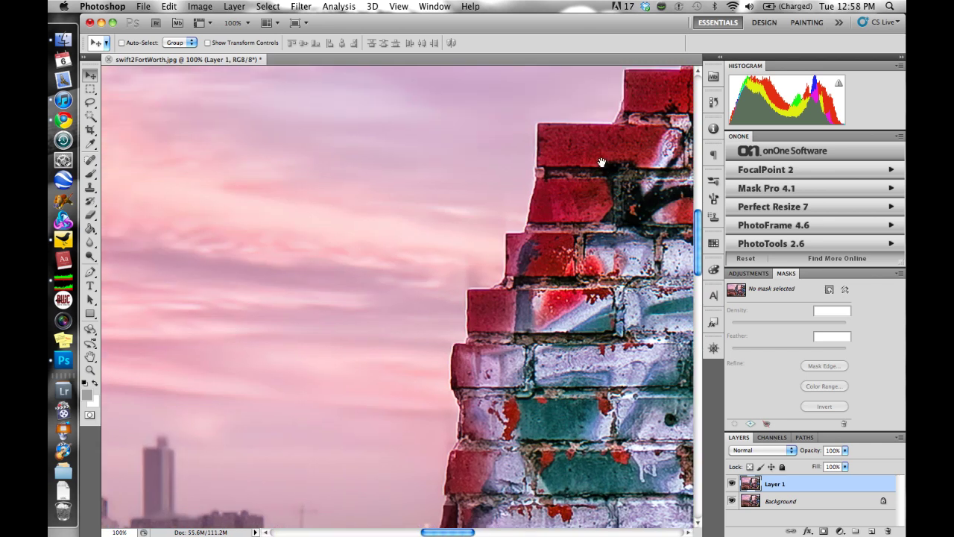
{"action": "left_click_drag", "start_coordinate": [602, 162], "coordinate": [340, 199]}
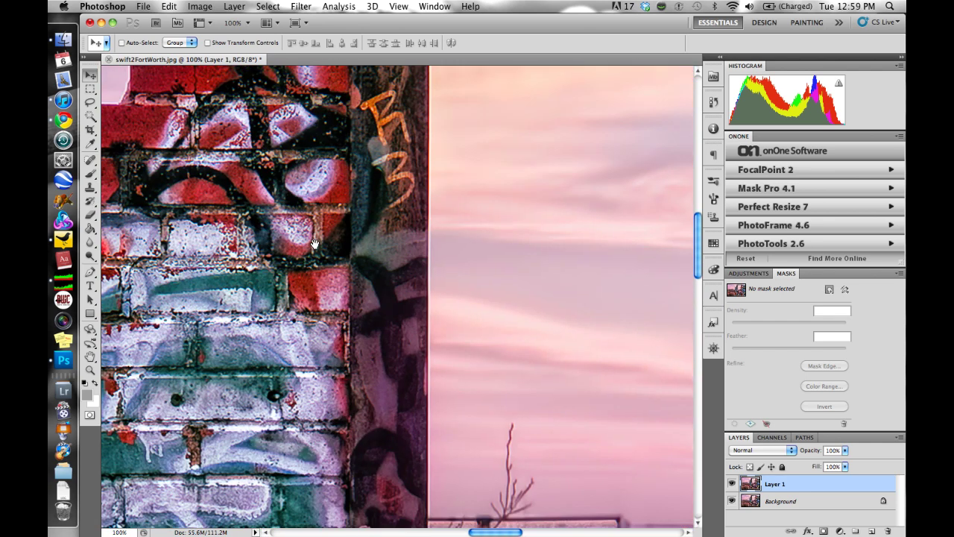